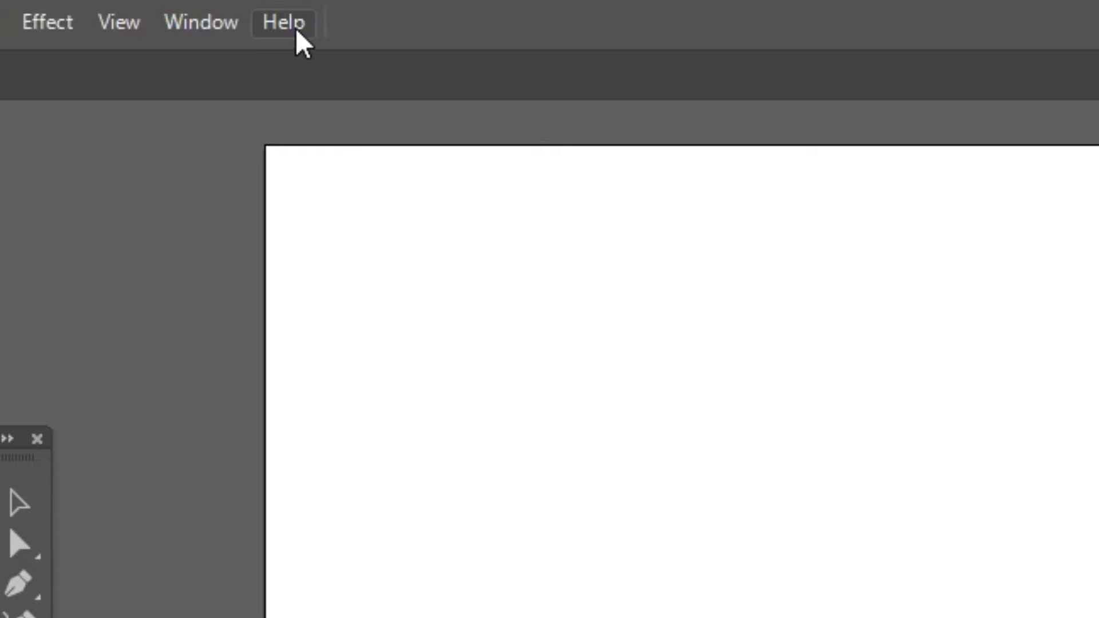
# Check Illustrator's version info, close Illustrator, then open This PC with hidden items shown
pyautogui.click(295, 26)
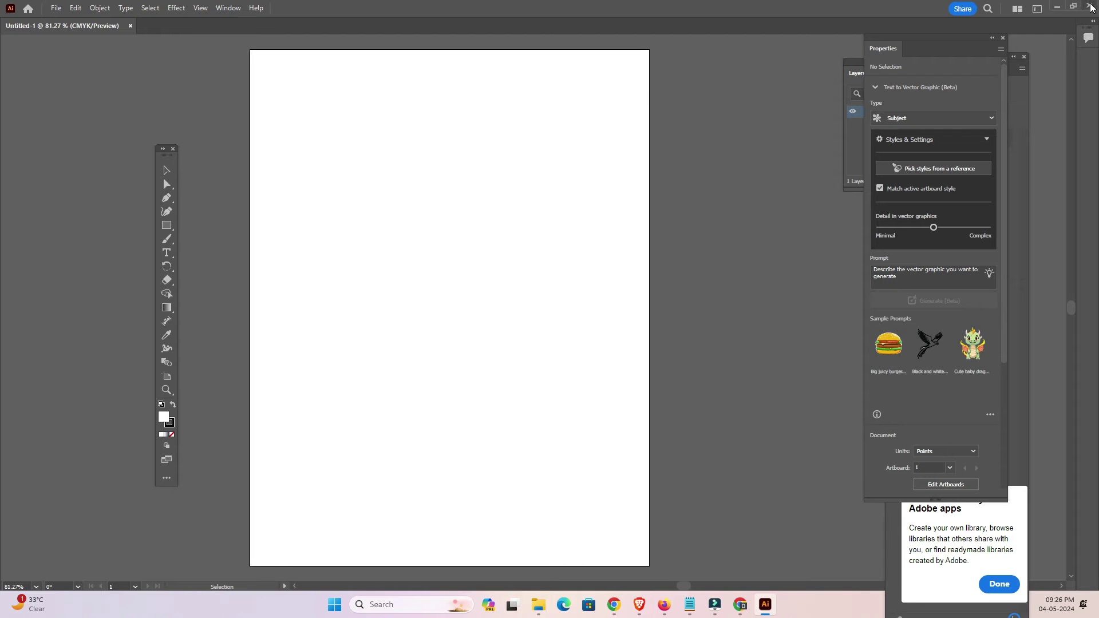
pyautogui.click(1092, 7)
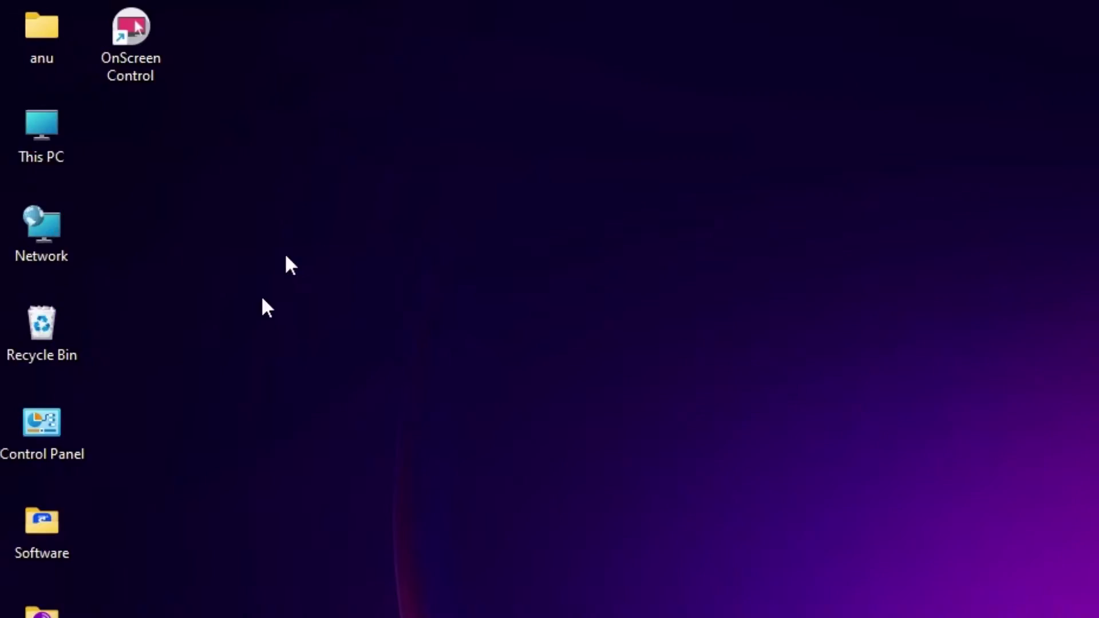
pyautogui.click(79, 237)
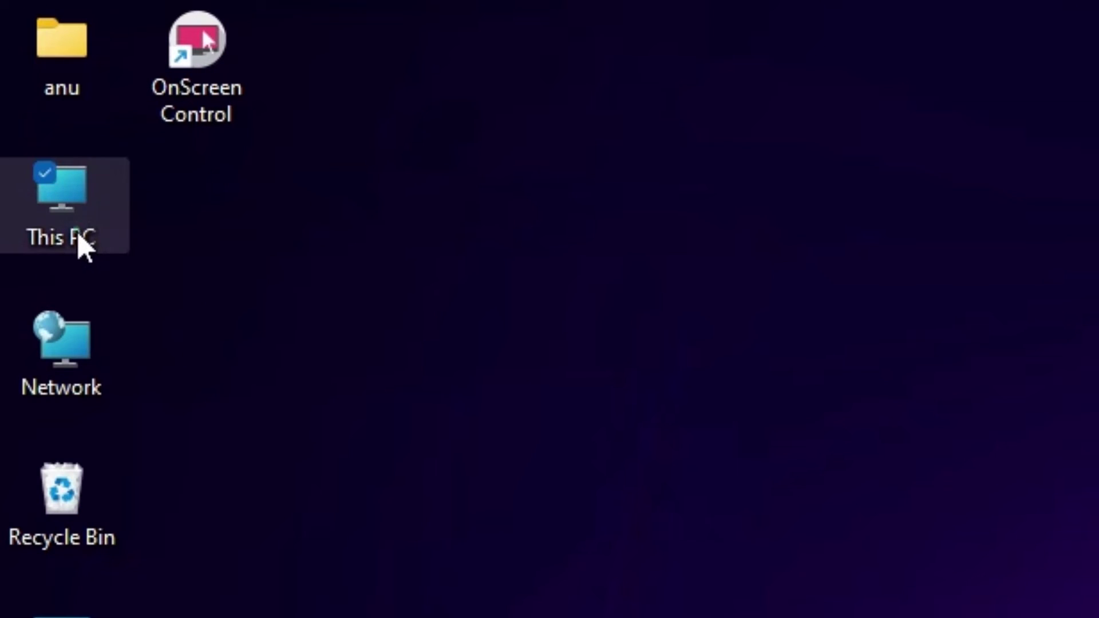
pyautogui.doubleClick(79, 237)
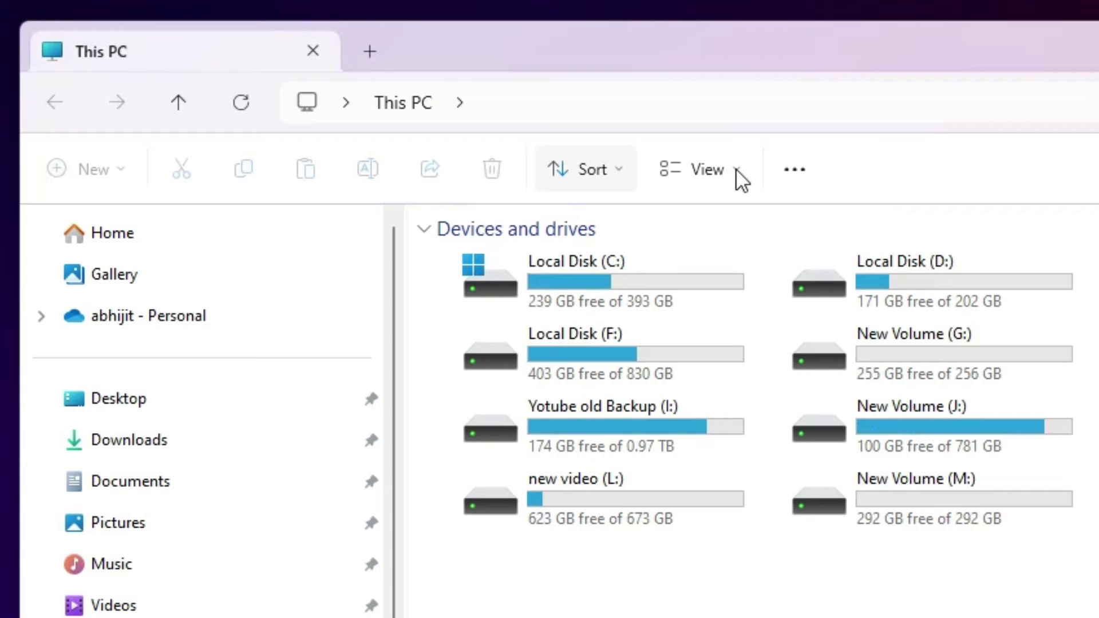
pyautogui.click(734, 170)
pyautogui.moveTo(301, 284)
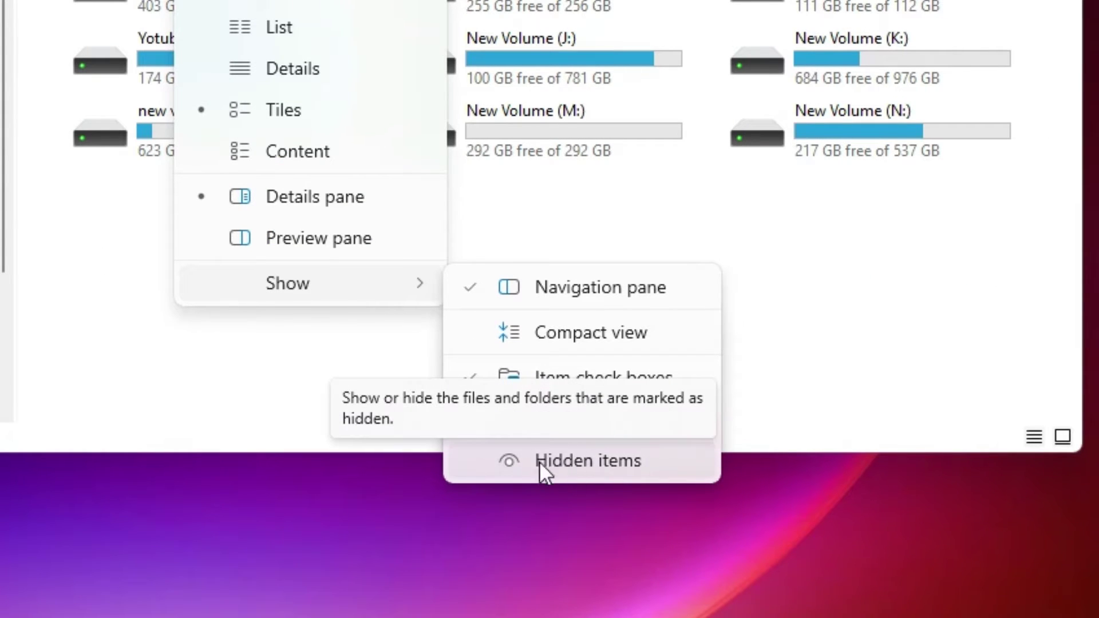
pyautogui.click(581, 456)
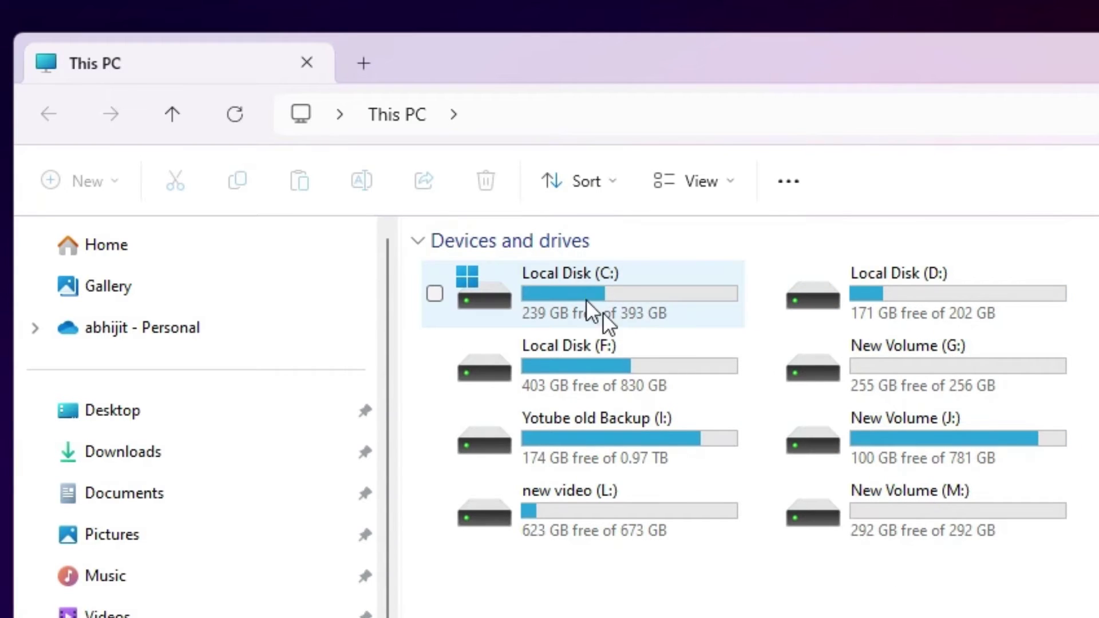
# Navigate C: > Users > your user folder > AppData > Roaming > Adobe
pyautogui.doubleClick(650, 298)
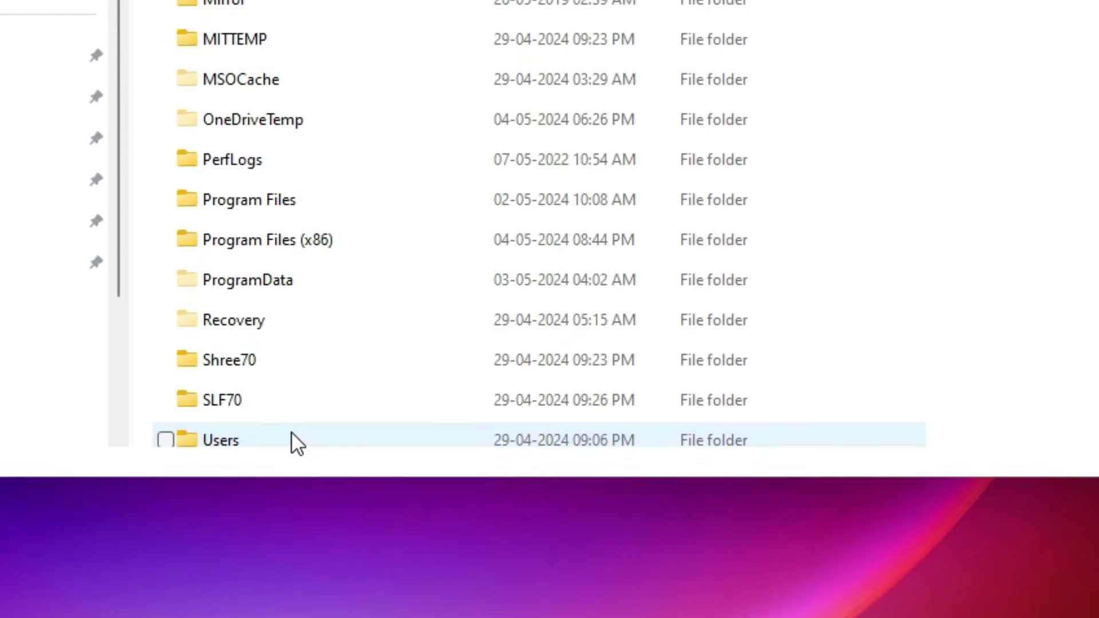
pyautogui.doubleClick(224, 396)
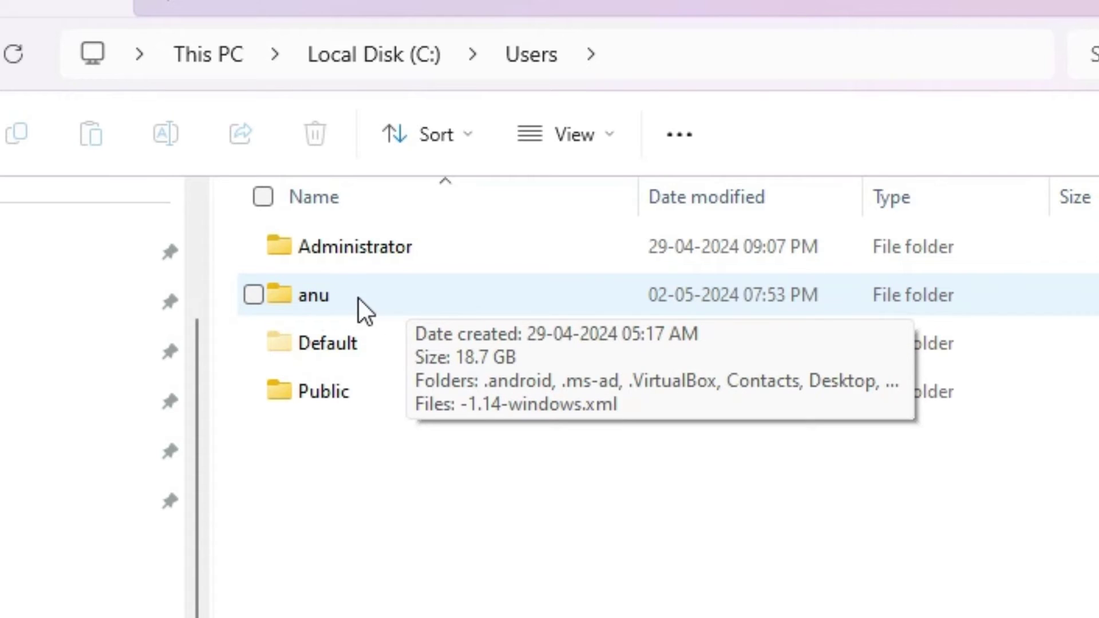
pyautogui.doubleClick(338, 301)
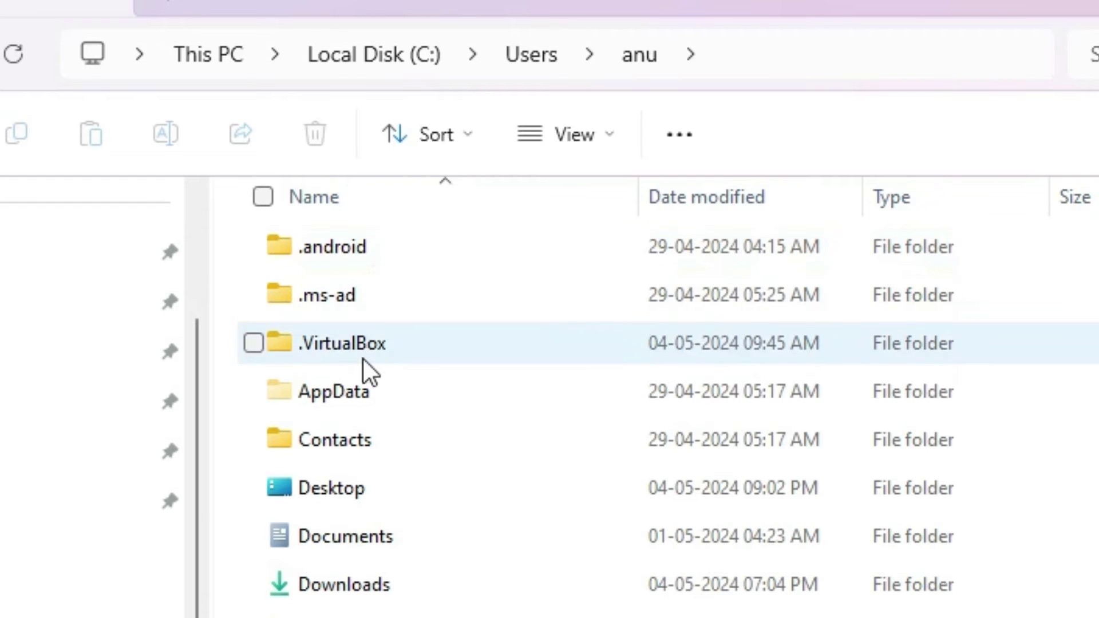
pyautogui.doubleClick(360, 398)
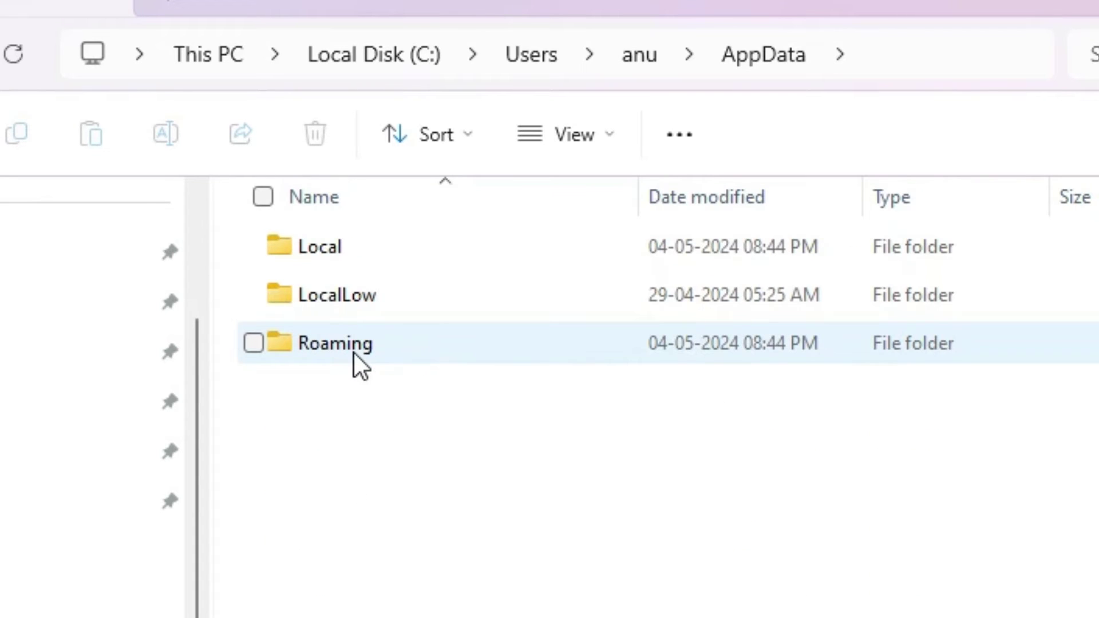
pyautogui.doubleClick(368, 352)
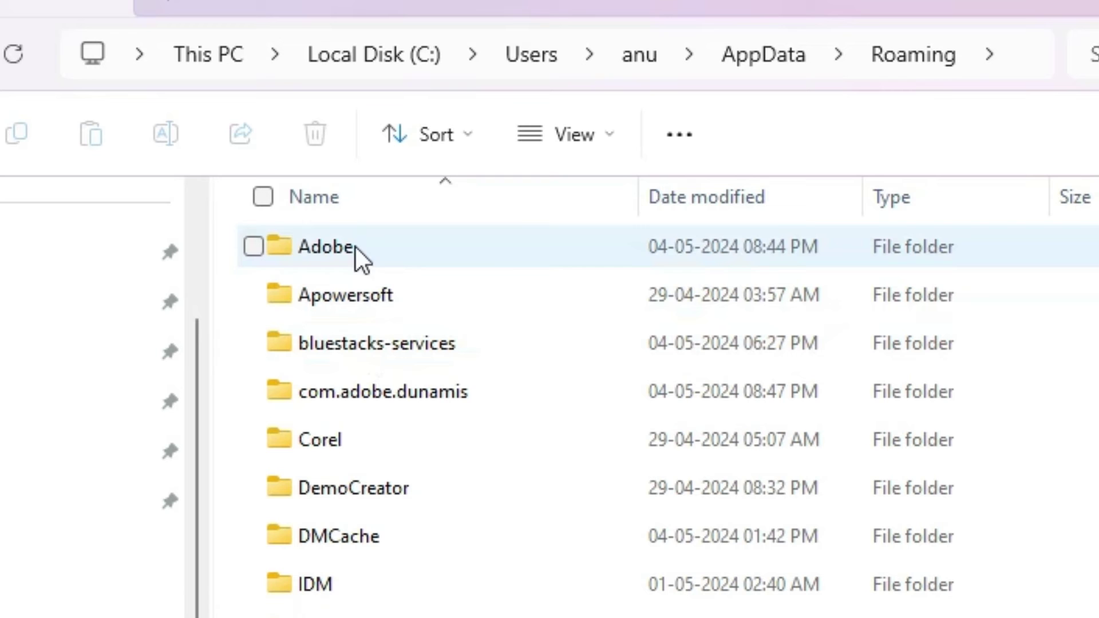
pyautogui.moveTo(327, 249)
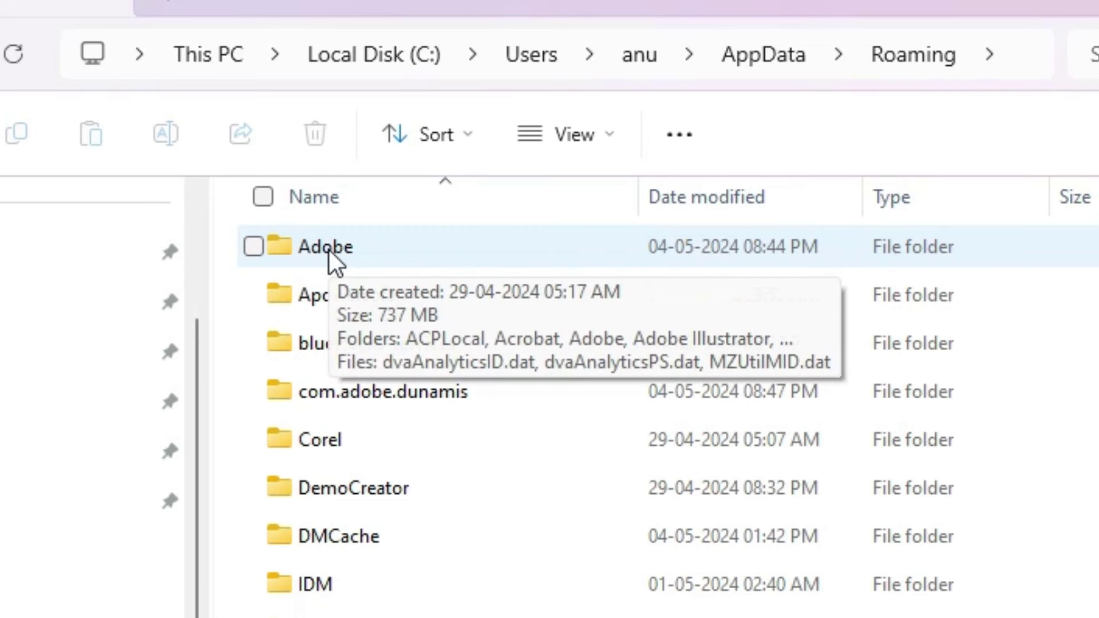
pyautogui.doubleClick(329, 250)
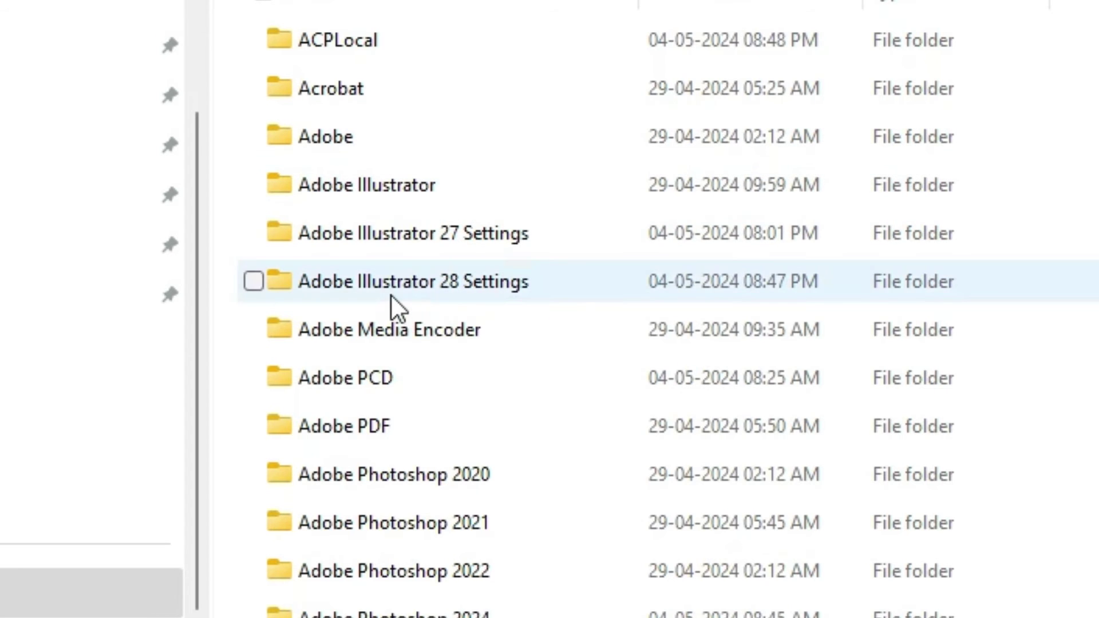
# Delete the 'Adobe Illustrator 28 Settings' folder from its context menu, then close File Explorer
pyautogui.click(421, 300)
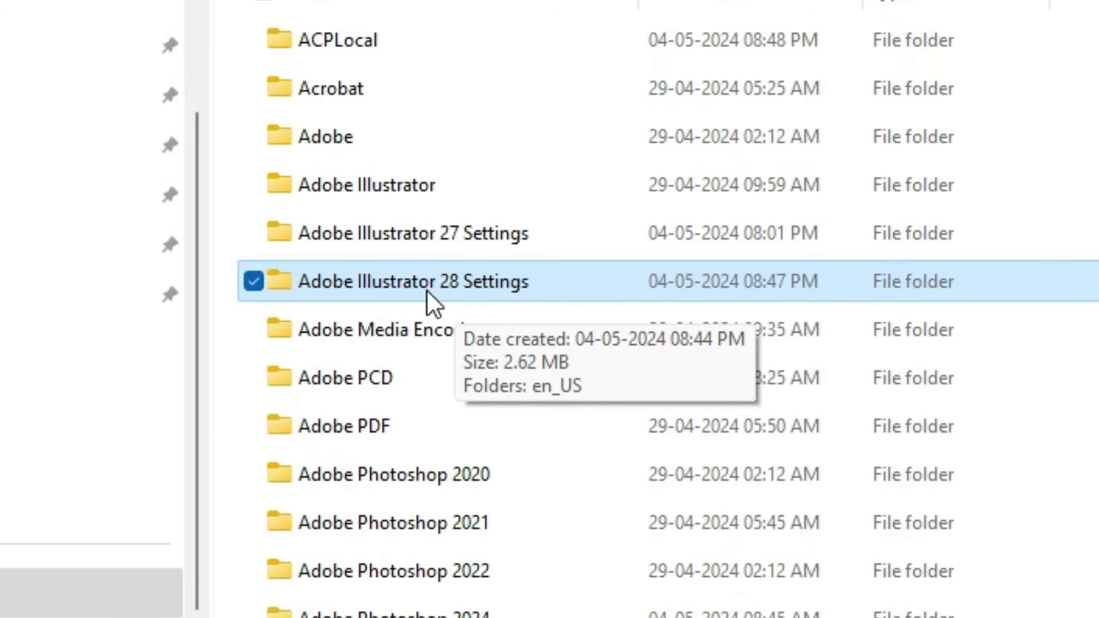
pyautogui.click(514, 282)
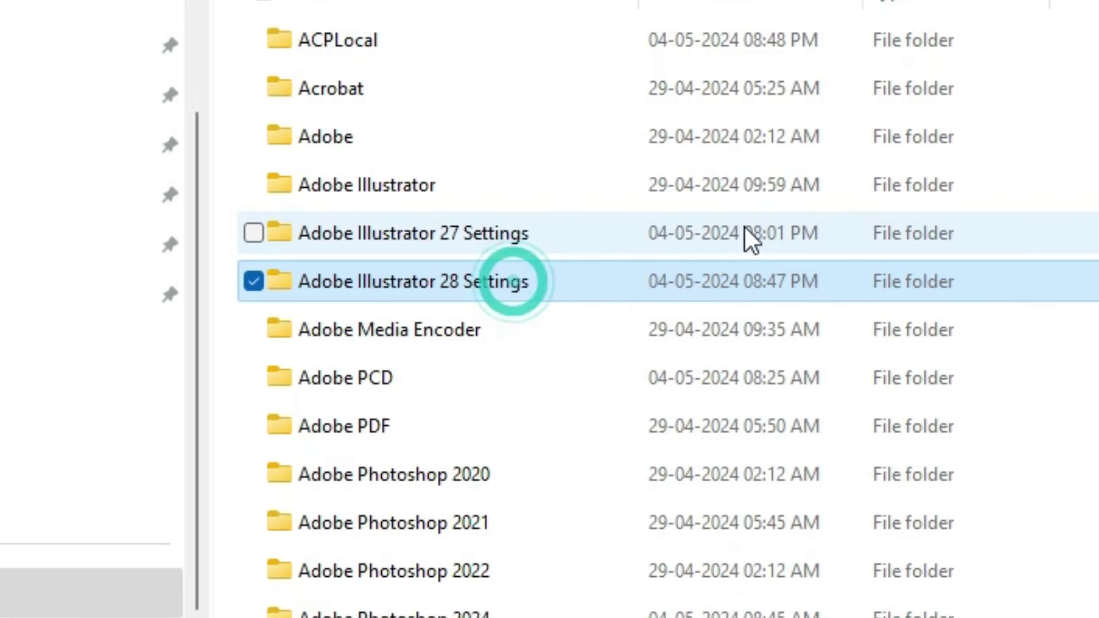
pyautogui.click(604, 280)
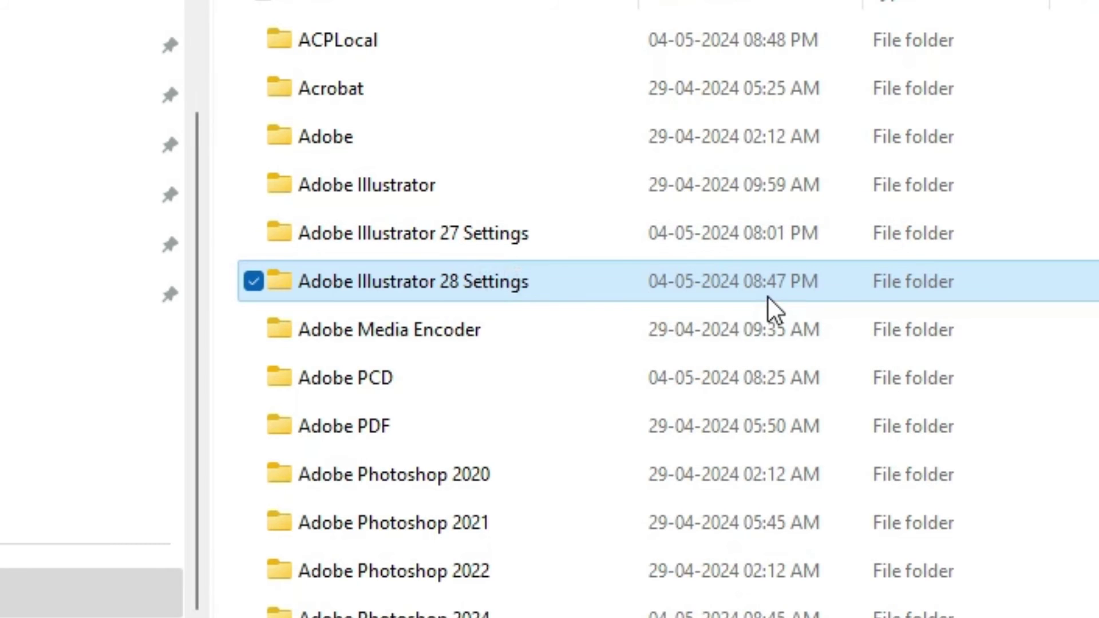
pyautogui.rightClick(425, 288)
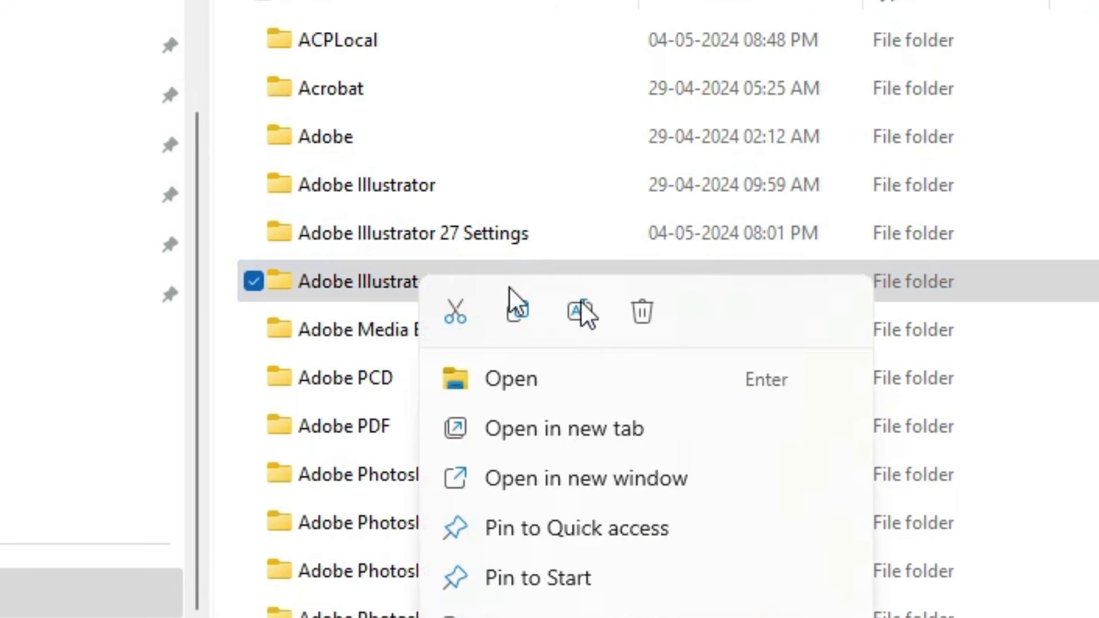
pyautogui.click(637, 312)
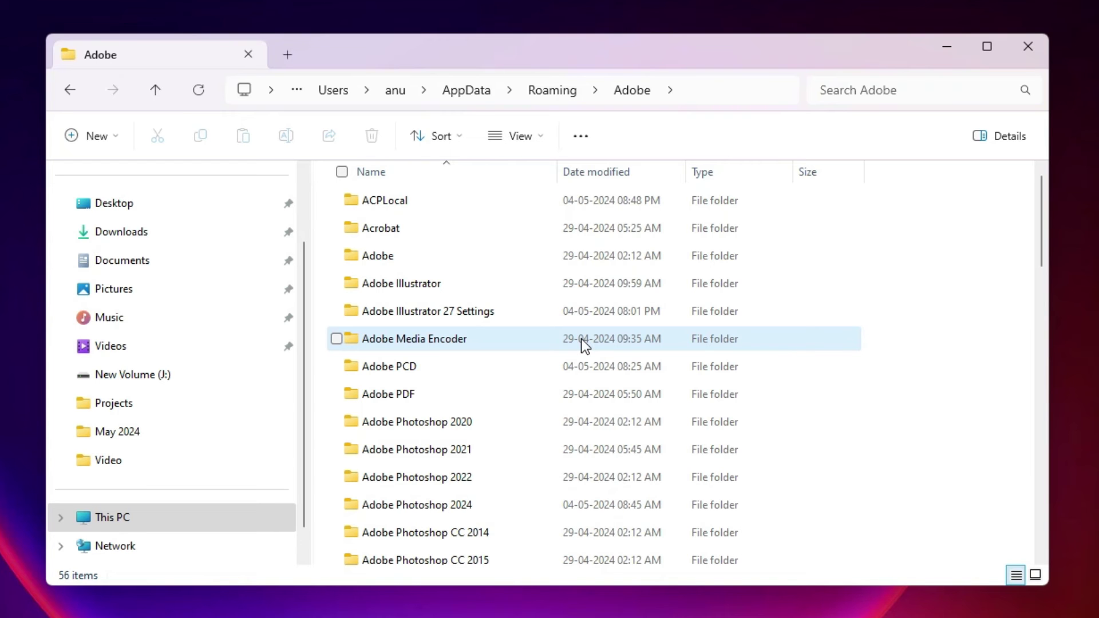
pyautogui.click(1028, 47)
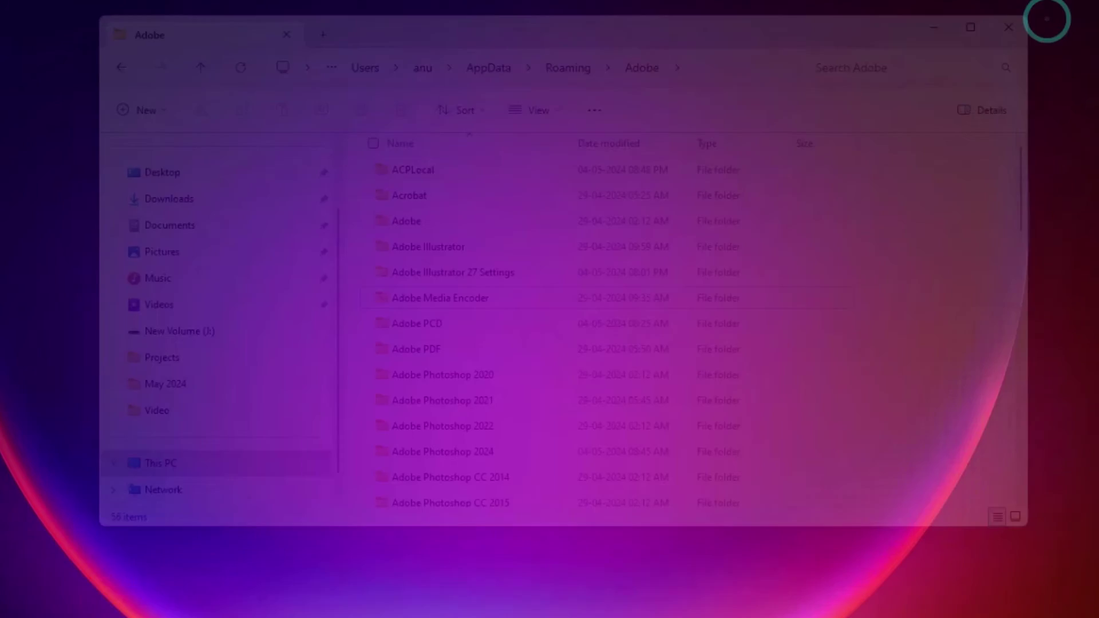
# Search the Start menu for 'il' and launch Adobe Illustrator 2024
pyautogui.click(267, 602)
pyautogui.write('i')
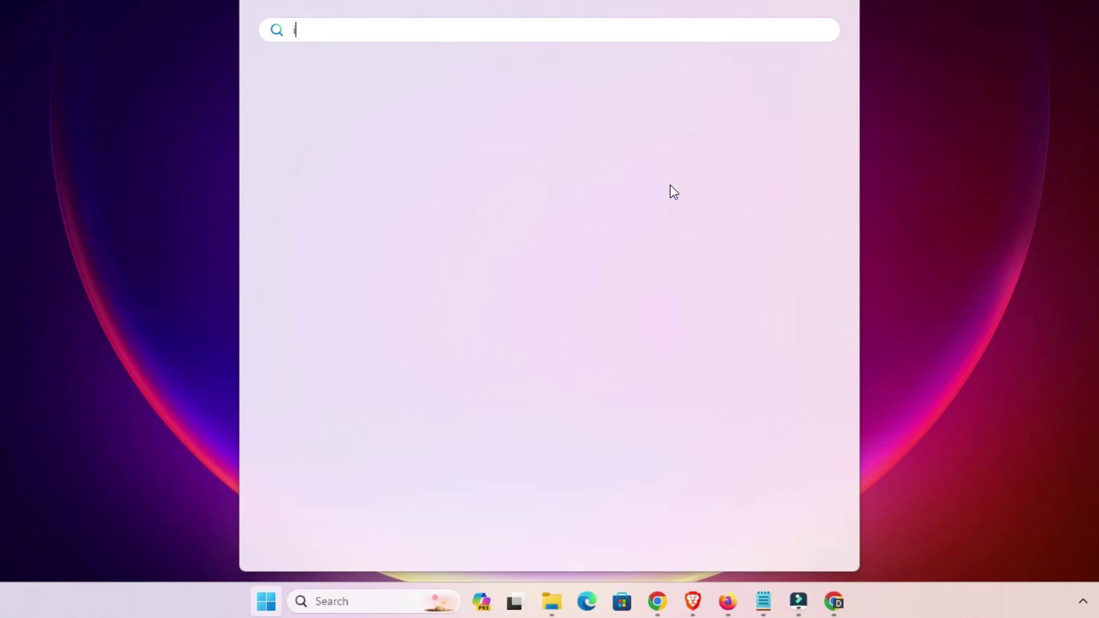
pyautogui.write('lk')
pyautogui.press('BackSpace')
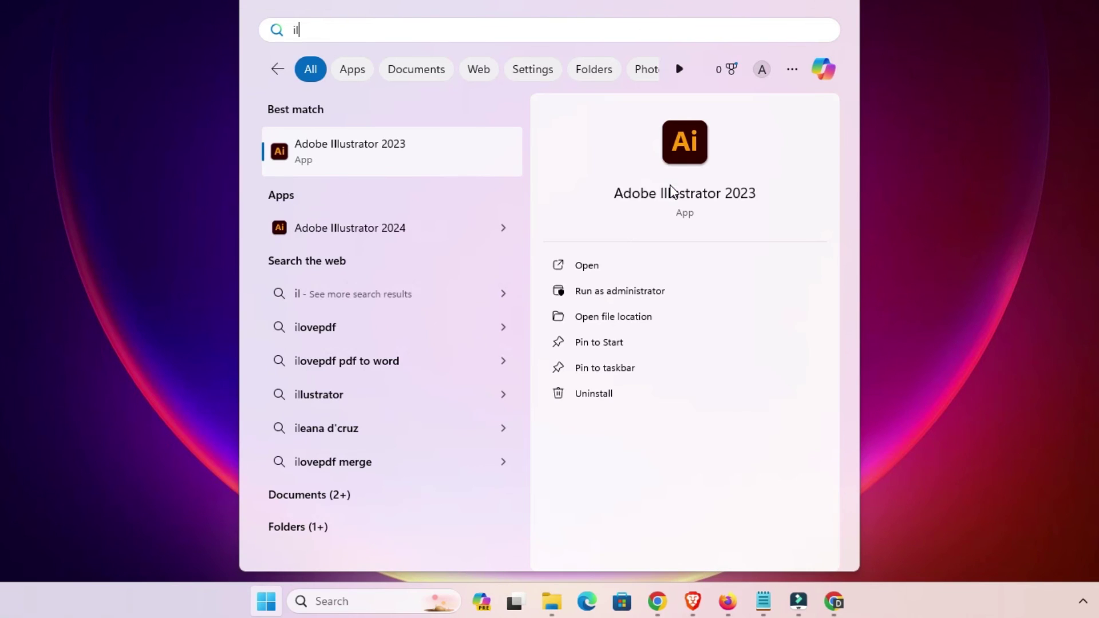
pyautogui.click(399, 230)
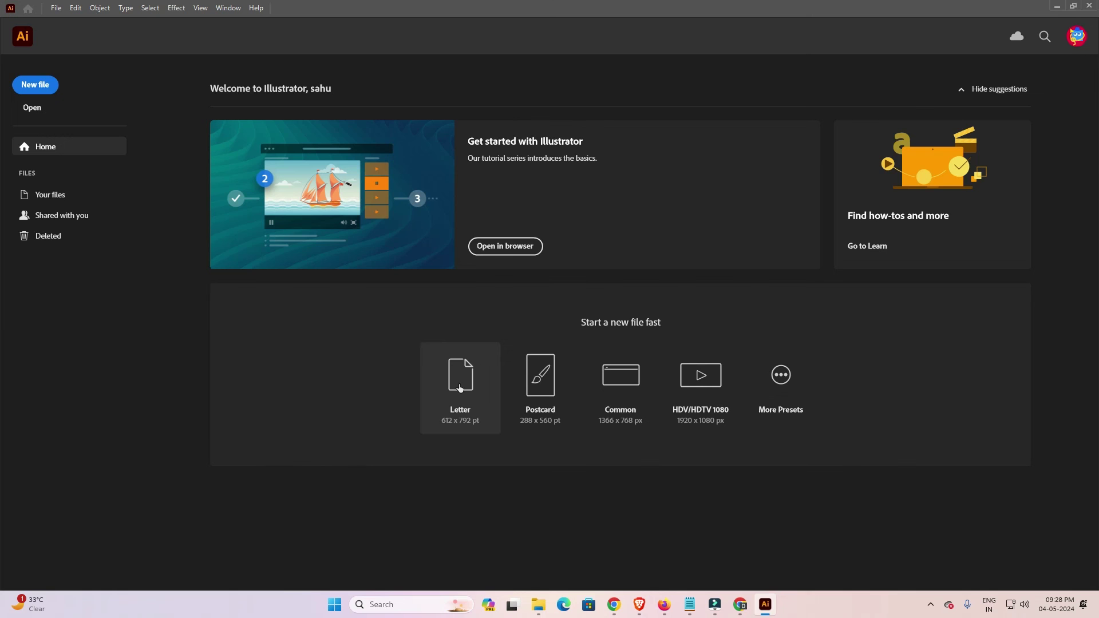
# Choose the Letter preset on the Home screen to start a blank document
pyautogui.click(453, 362)
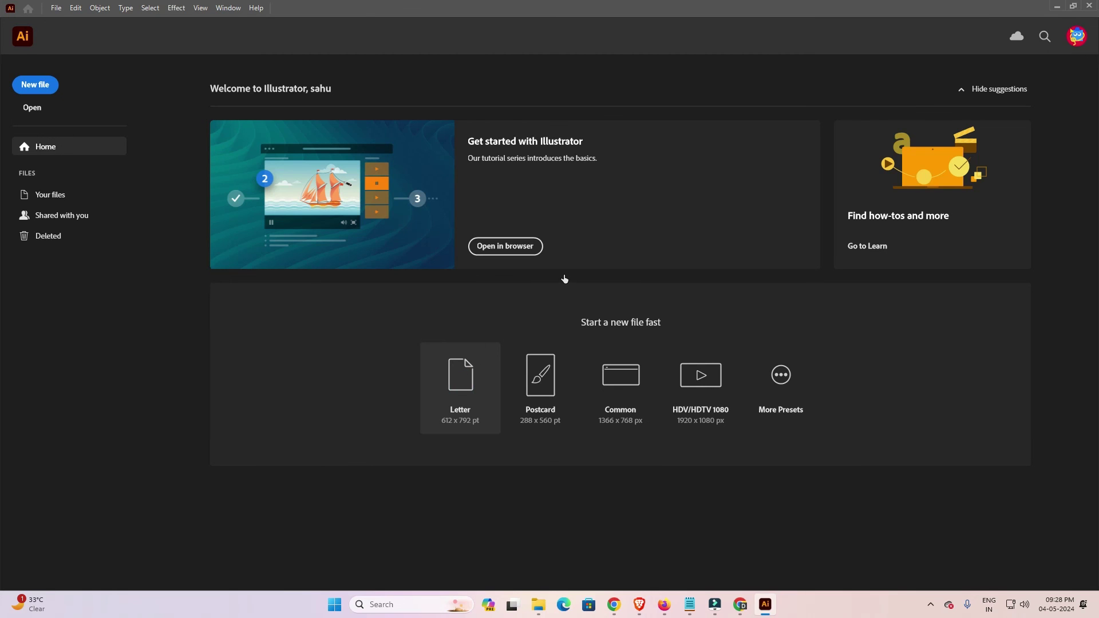